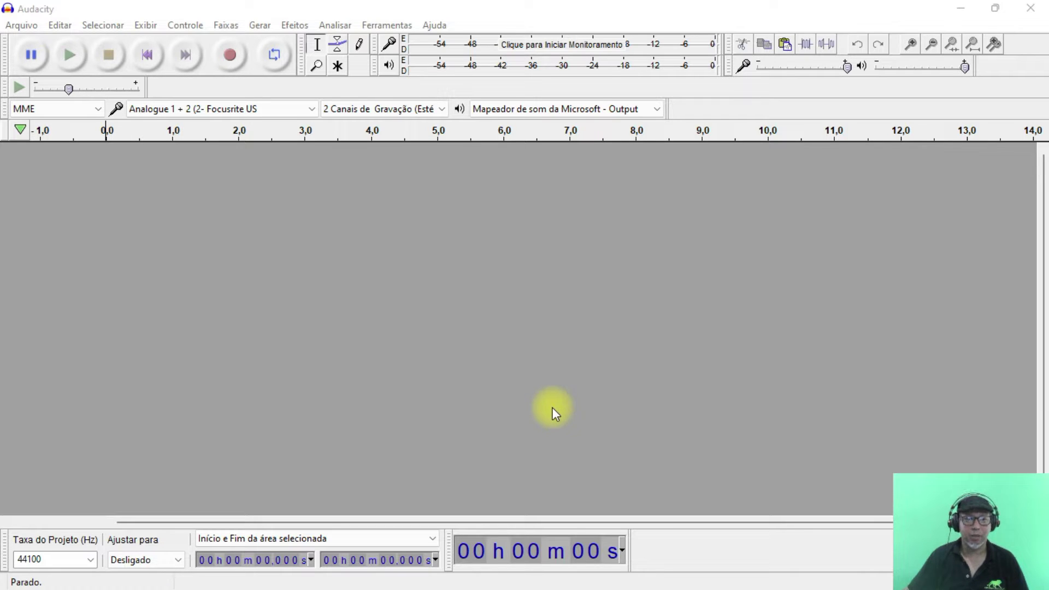
- Import the audio file 01 Blue Monday Drums 01 from the New Order - Blue Monday - Multitrack folder
{"action": "left_click", "coordinate": [21, 25]}
{"action": "mouse_move", "coordinate": [138, 165]}
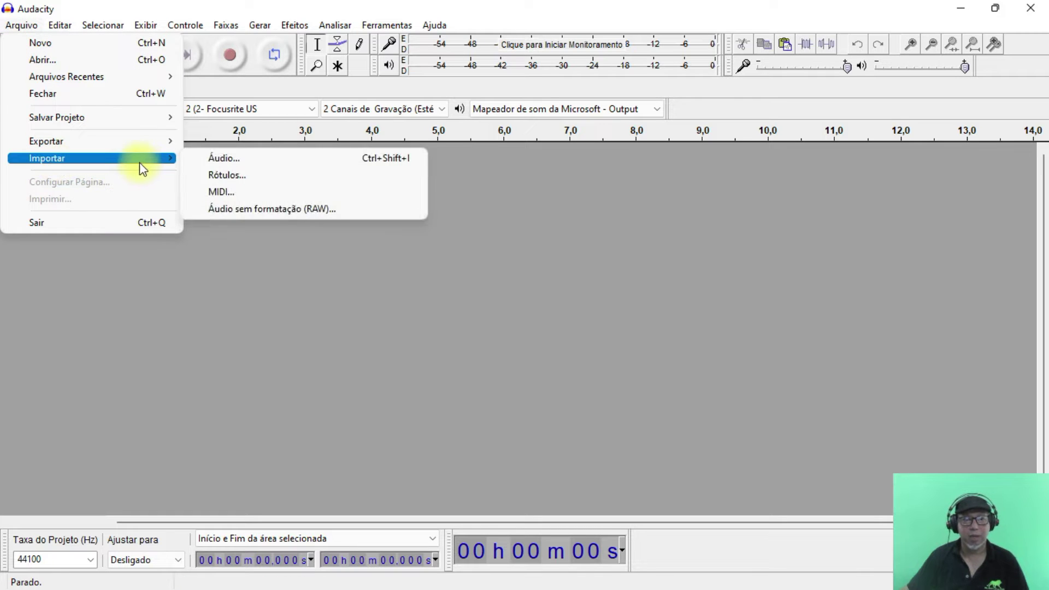
{"action": "left_click", "coordinate": [222, 159]}
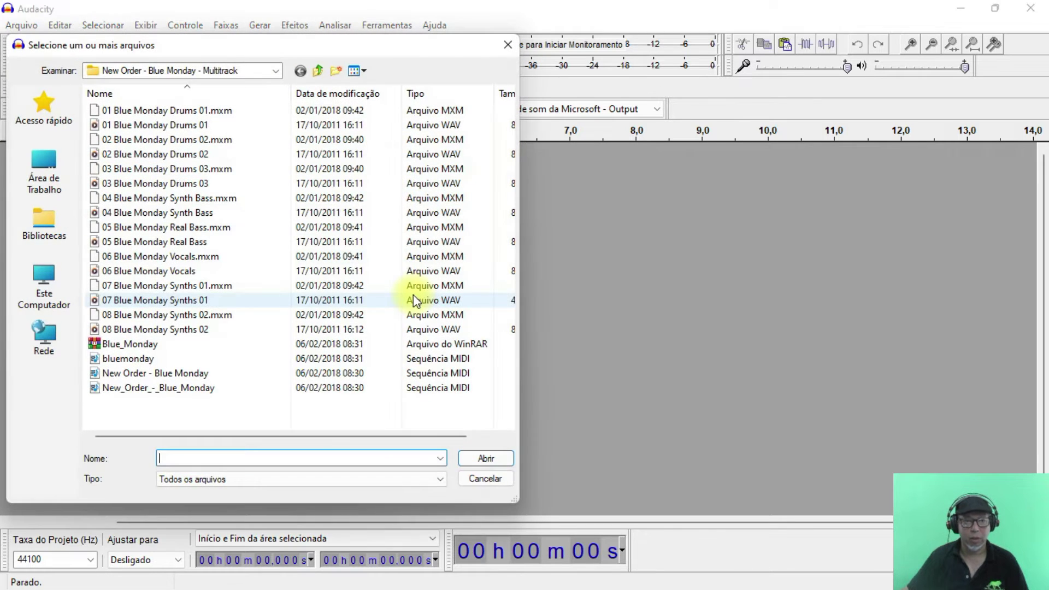
{"action": "left_click", "coordinate": [153, 125]}
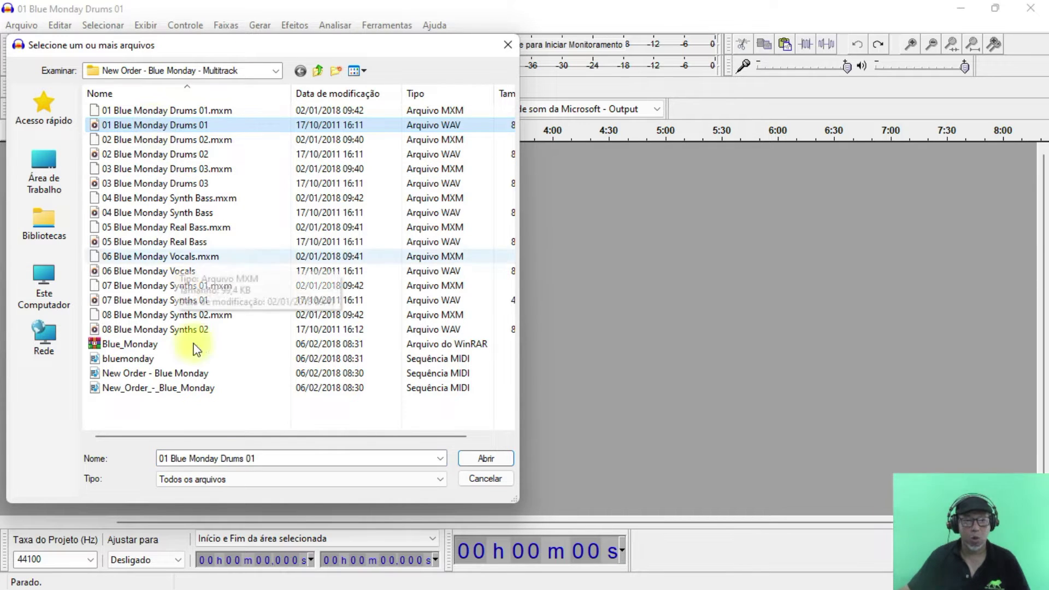
{"action": "left_click", "coordinate": [485, 459]}
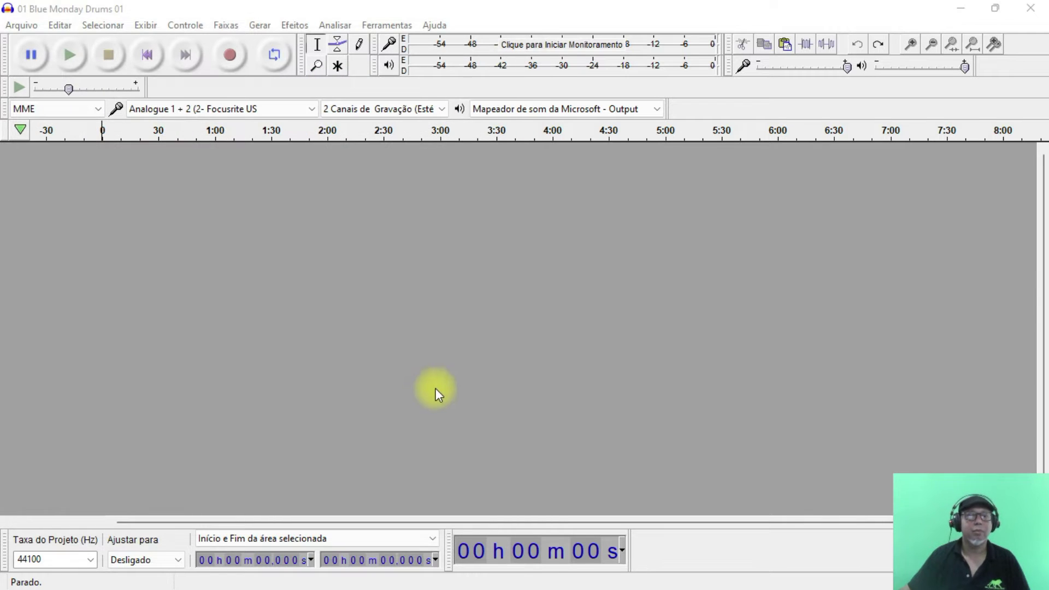
- Play the imported drum track, jump to several later points along the timeline, and stop playback
{"action": "key", "text": "space"}
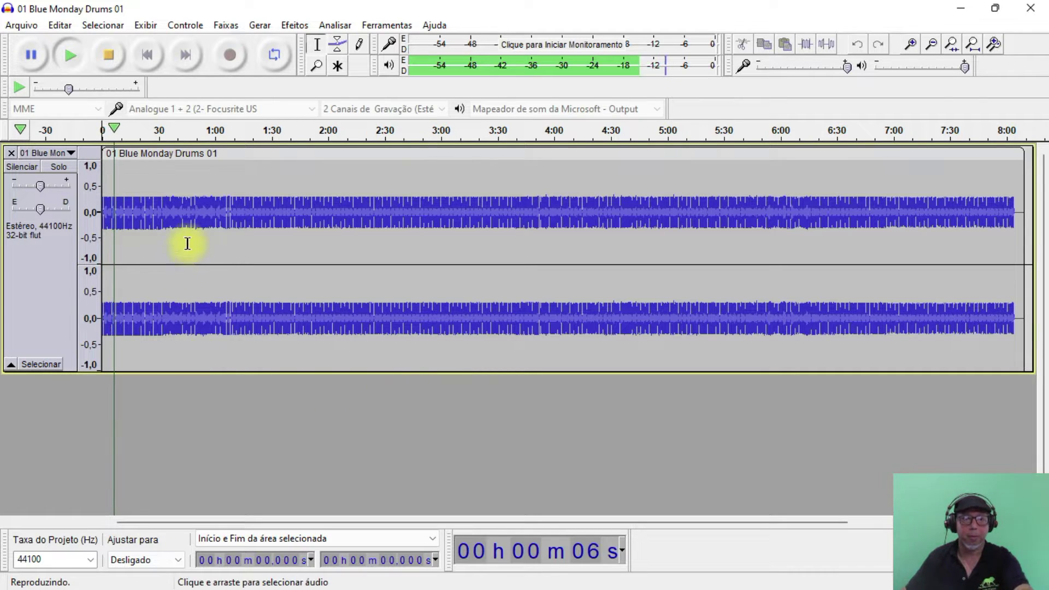
{"action": "left_click", "coordinate": [236, 258]}
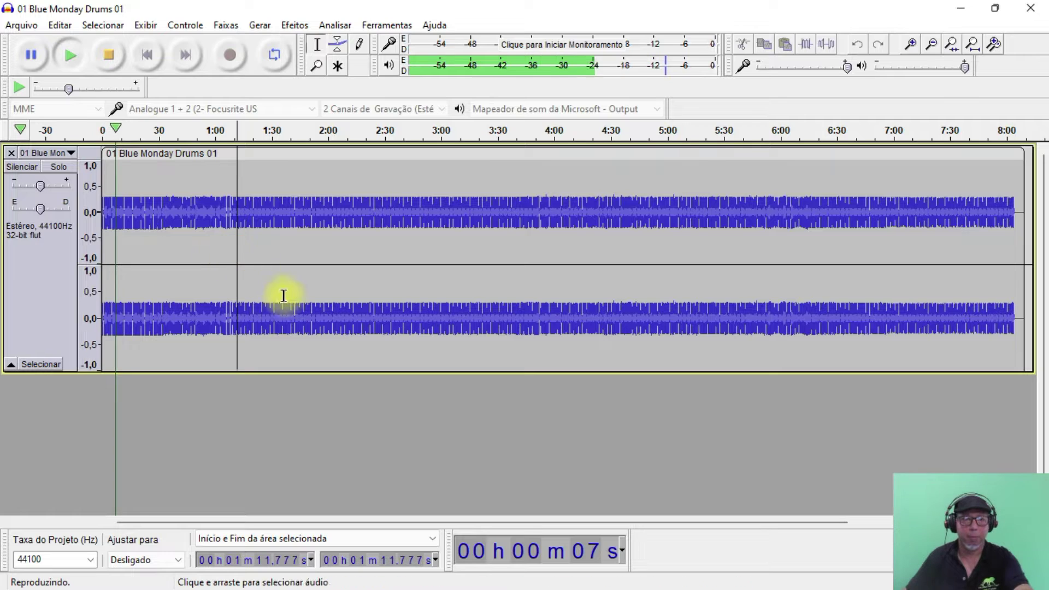
{"action": "left_click", "coordinate": [236, 129]}
{"action": "left_click", "coordinate": [284, 134]}
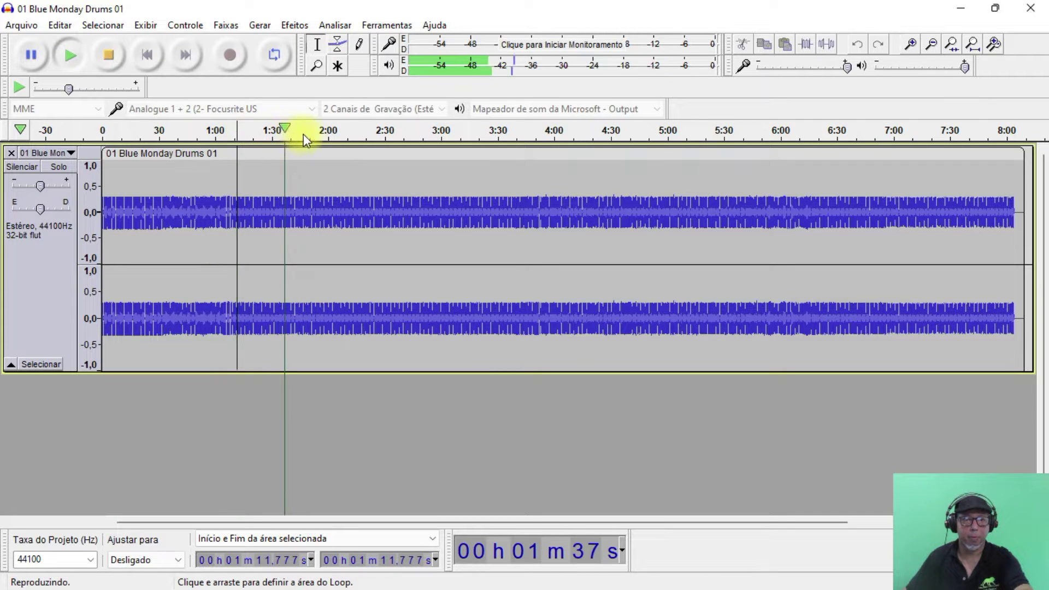
{"action": "left_click", "coordinate": [349, 133]}
{"action": "left_click", "coordinate": [434, 133]}
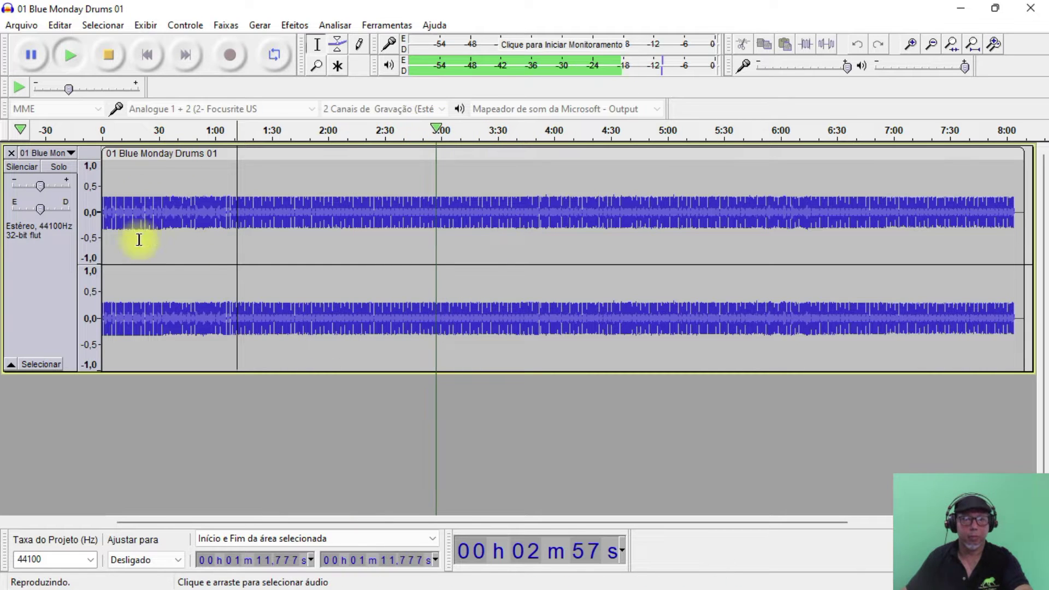
{"action": "key", "text": "space"}
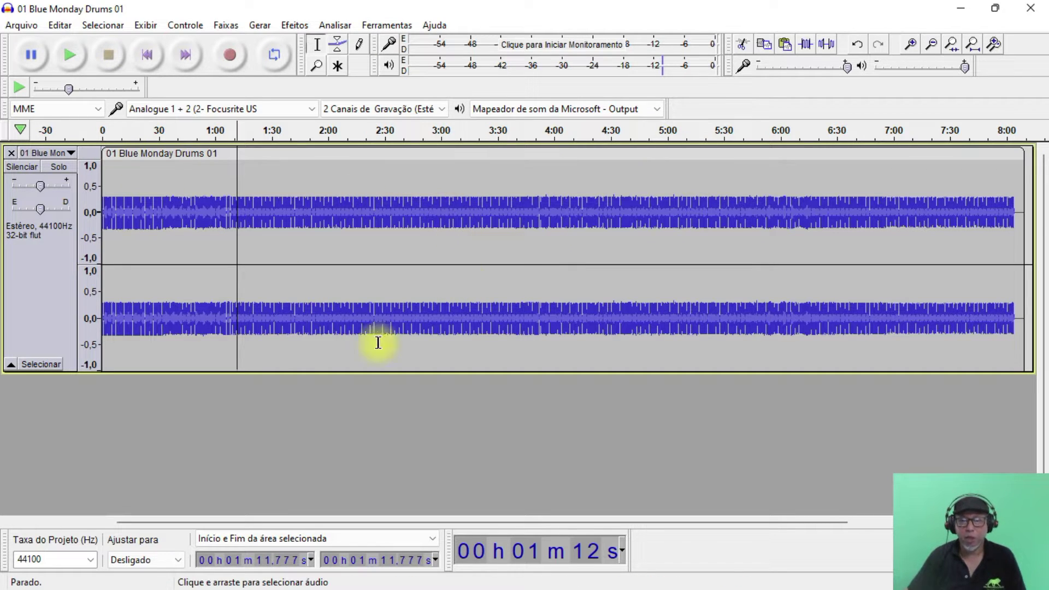
{"action": "left_click", "coordinate": [22, 27]}
{"action": "mouse_move", "coordinate": [45, 144]}
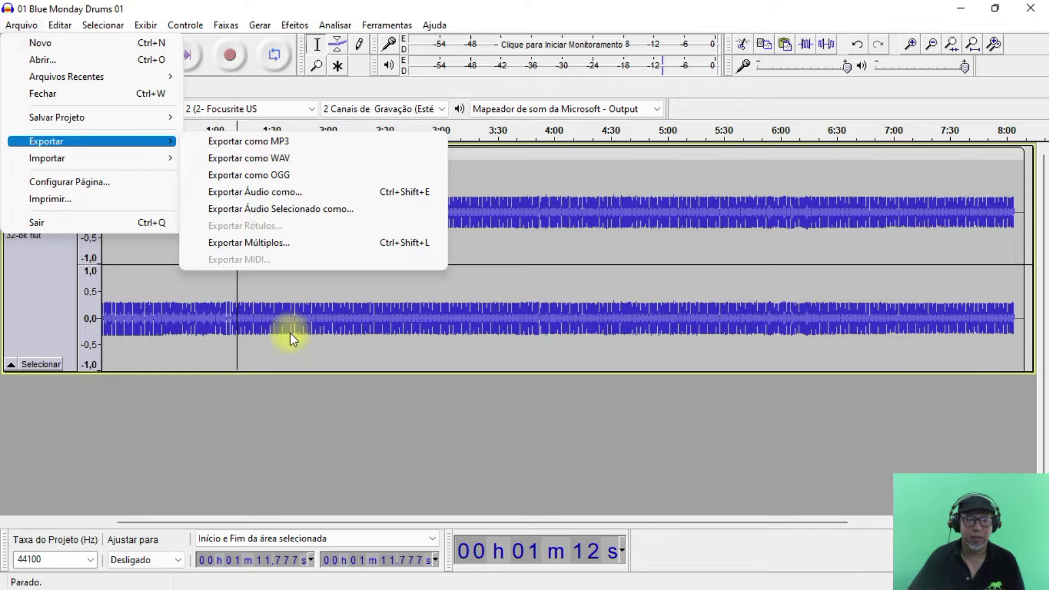
{"action": "left_click", "coordinate": [215, 397]}
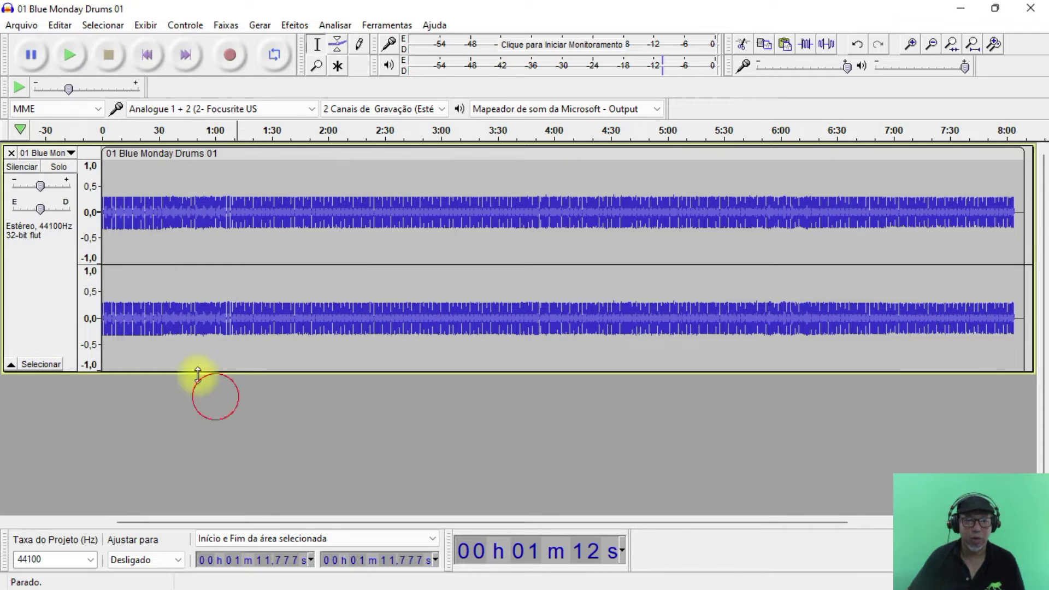
{"action": "double_click", "coordinate": [176, 268]}
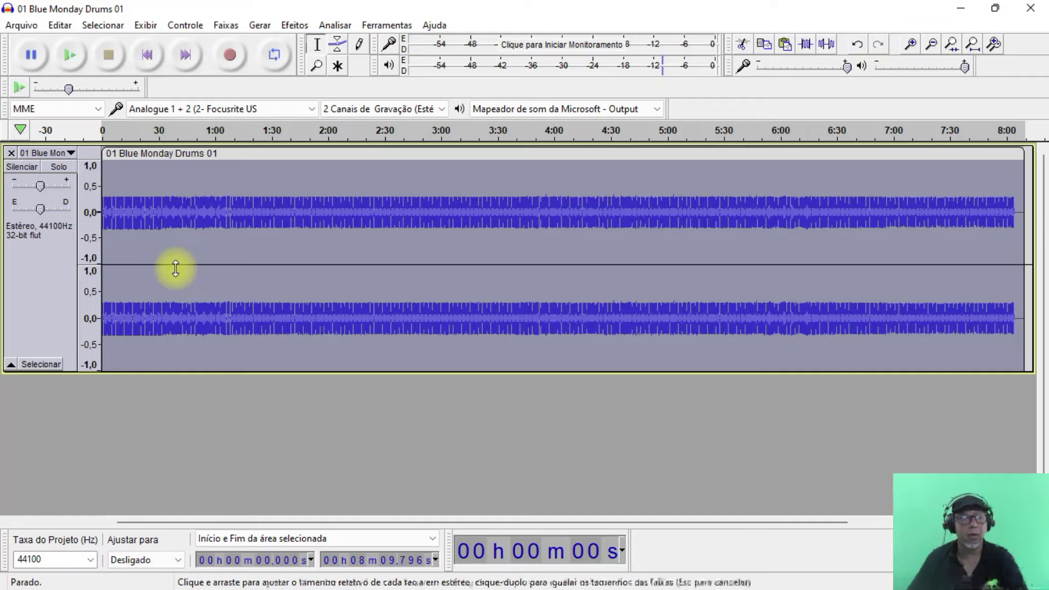
{"action": "left_click", "coordinate": [26, 25]}
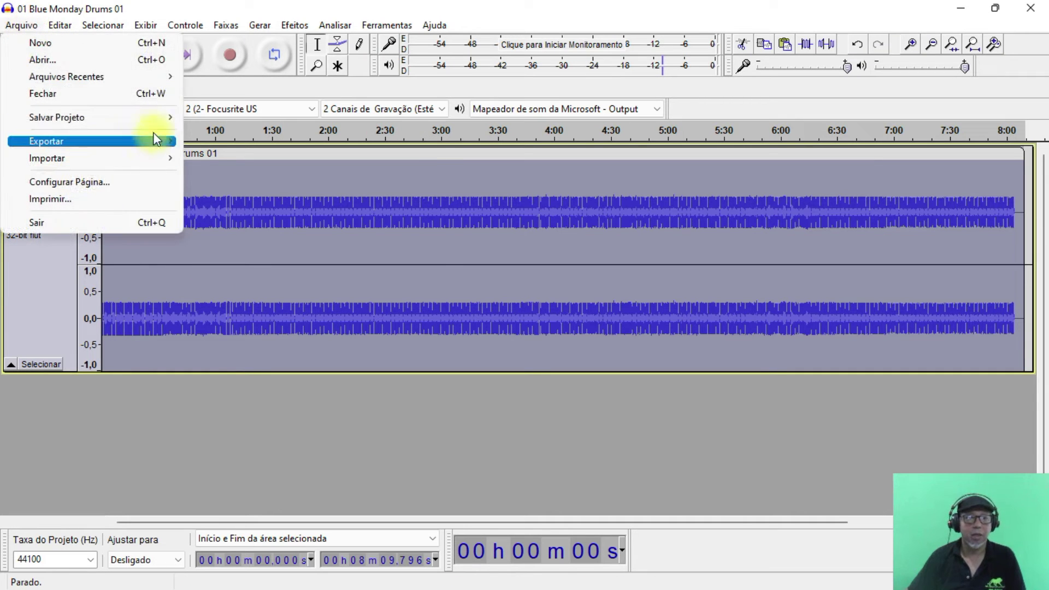
{"action": "mouse_move", "coordinate": [153, 141]}
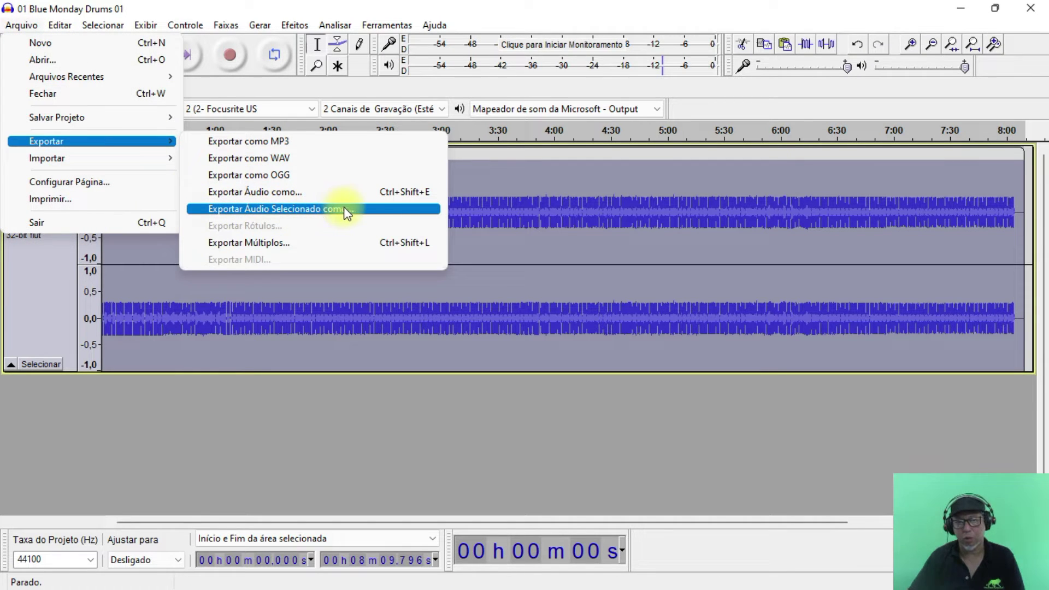
{"action": "left_click", "coordinate": [149, 269]}
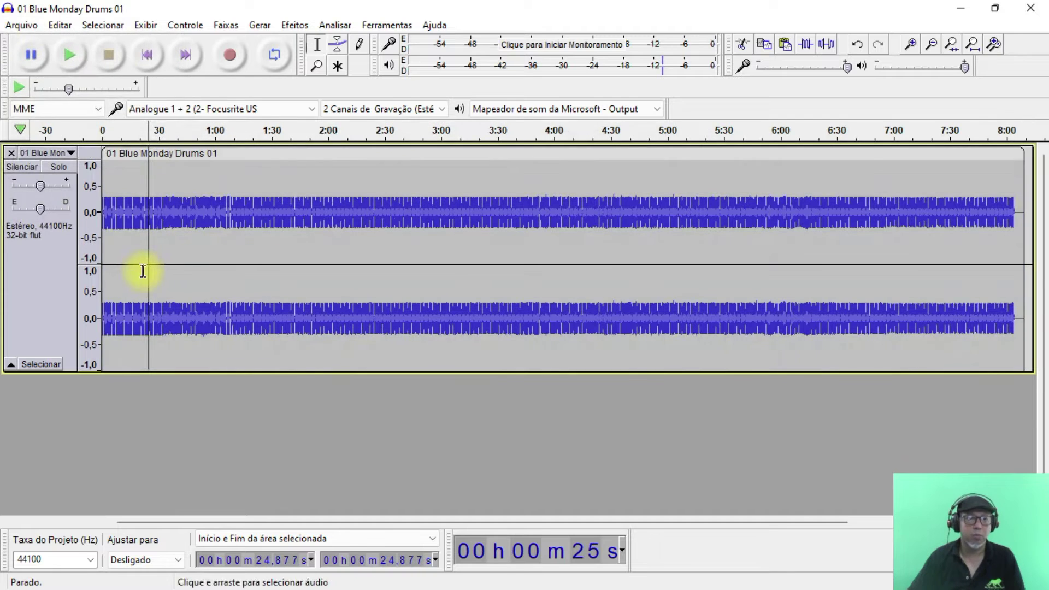
- Export the project as WAV (Microsoft) into the TRAP PRODUÇÕES folder, keeping the name 01 Blue Monday Drums 01
{"action": "left_click", "coordinate": [9, 27]}
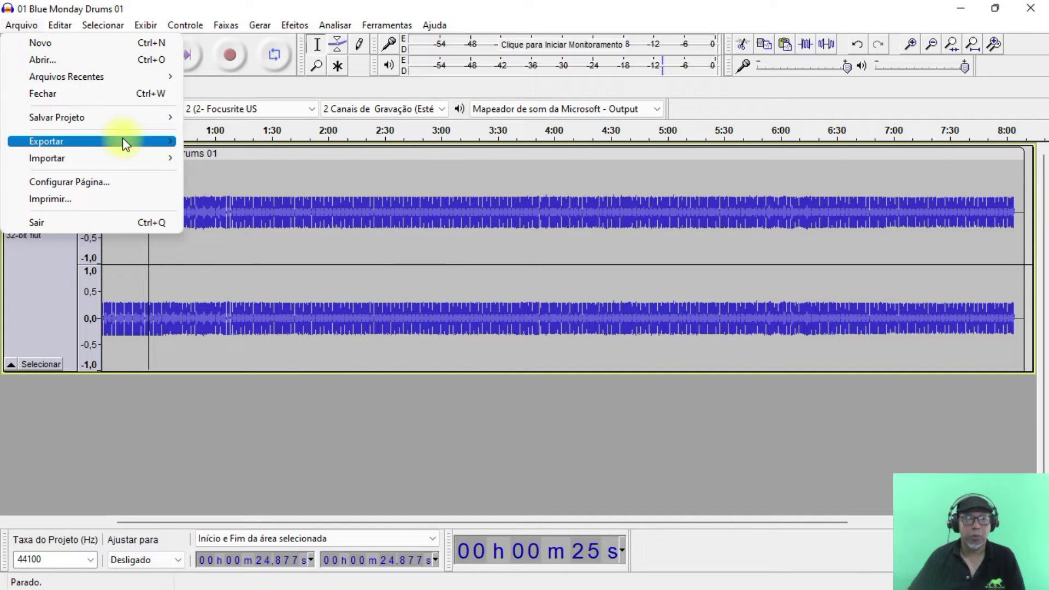
{"action": "mouse_move", "coordinate": [123, 141]}
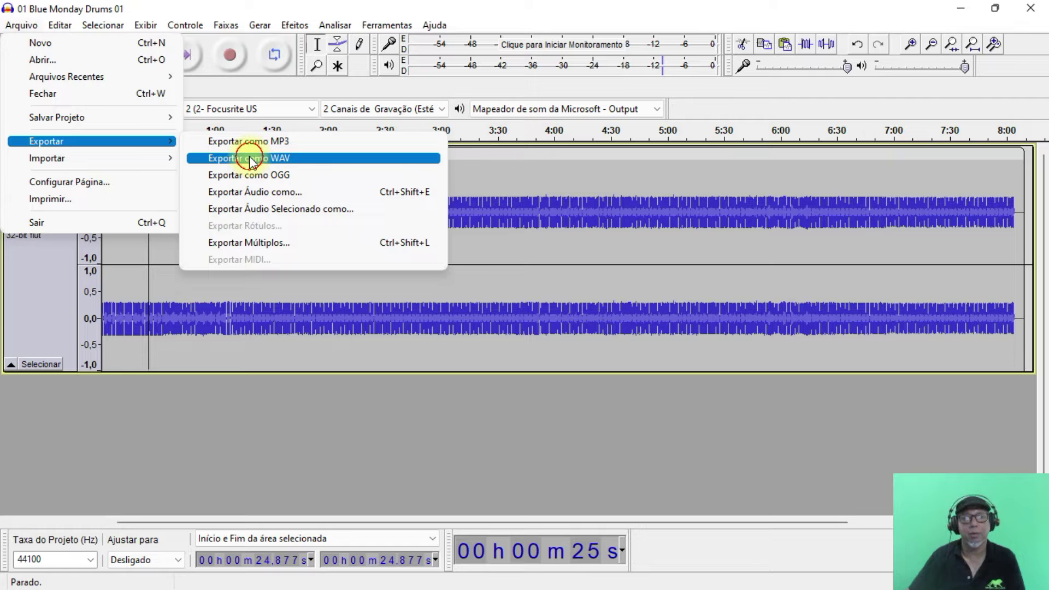
{"action": "left_click", "coordinate": [250, 158]}
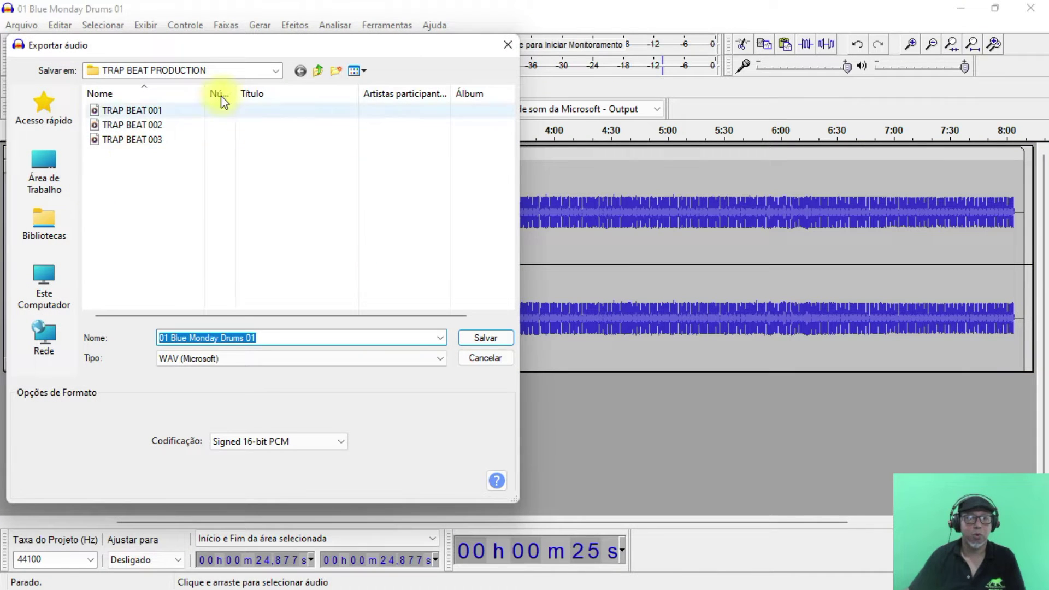
{"action": "left_click", "coordinate": [318, 71]}
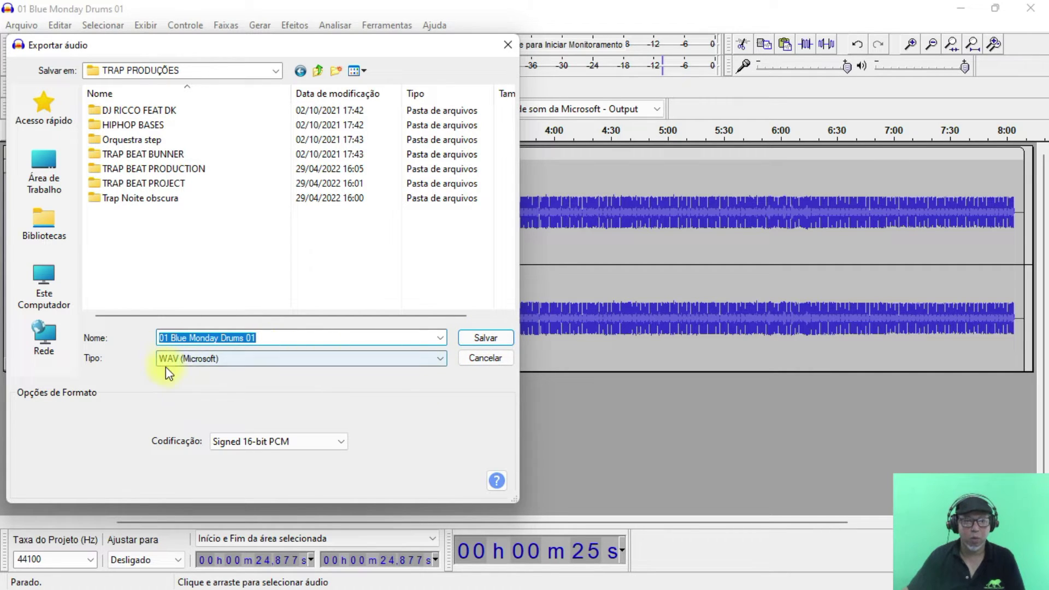
{"action": "left_click", "coordinate": [395, 361]}
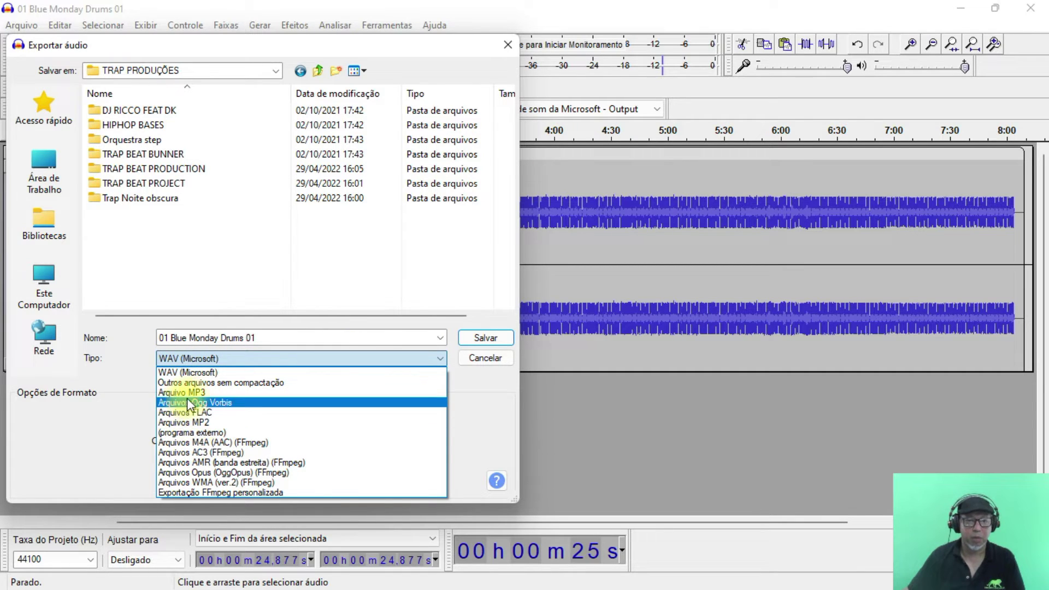
{"action": "left_click", "coordinate": [499, 391]}
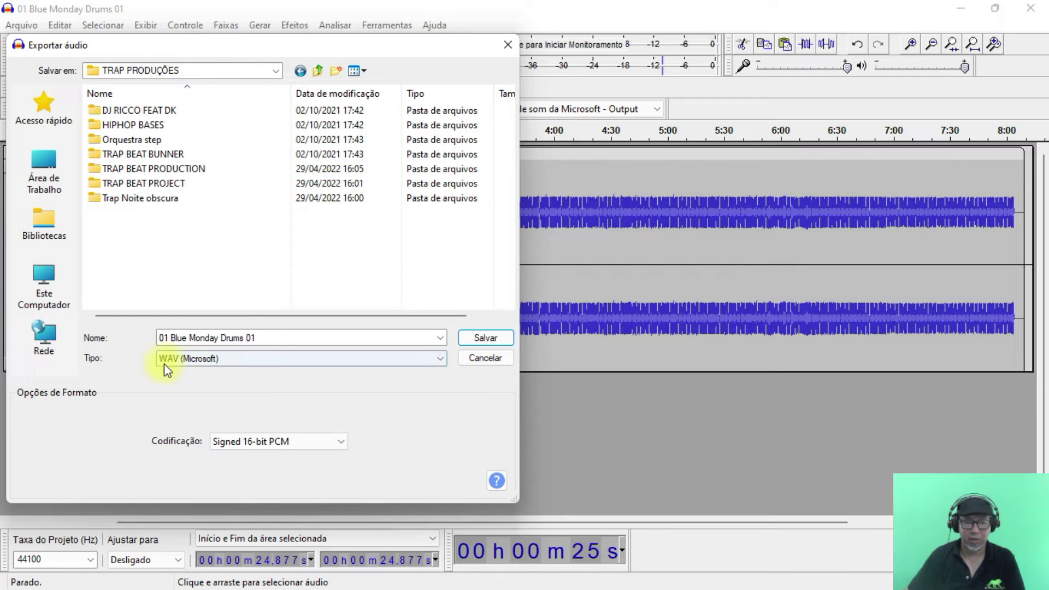
{"action": "left_click", "coordinate": [484, 337]}
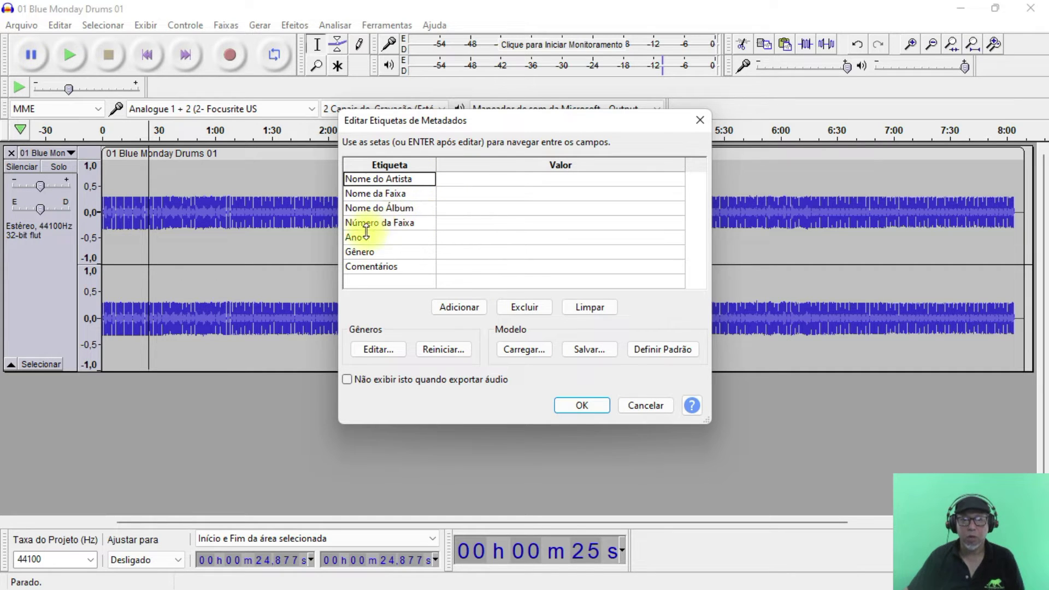
- Go through the metadata value fields from genre up to artist name, plus the comments field
{"action": "left_click", "coordinate": [441, 251]}
{"action": "left_click", "coordinate": [444, 234]}
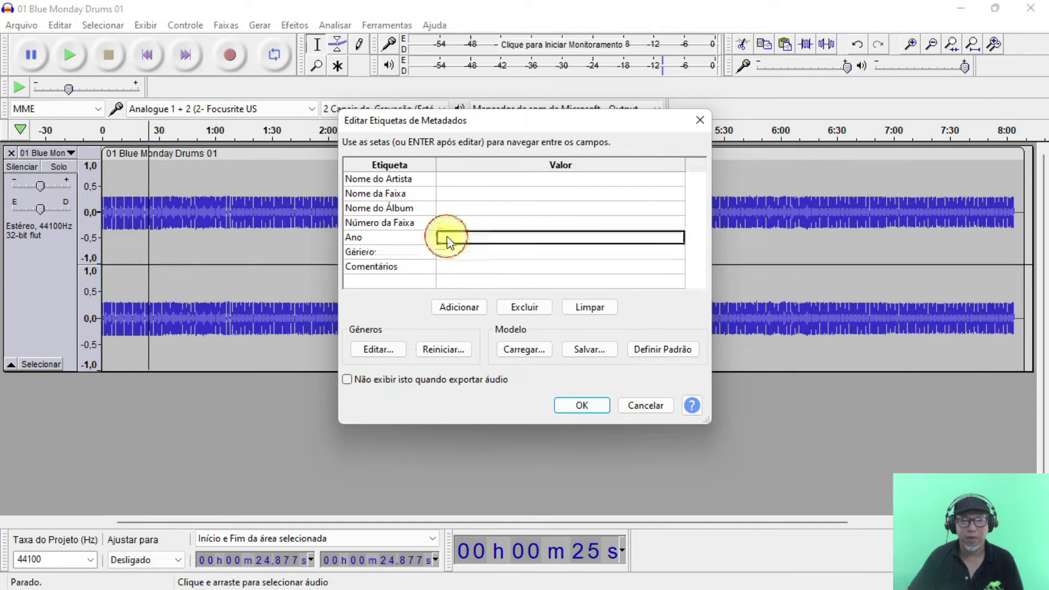
{"action": "left_click", "coordinate": [447, 218]}
{"action": "left_click", "coordinate": [445, 206]}
{"action": "left_click", "coordinate": [445, 191]}
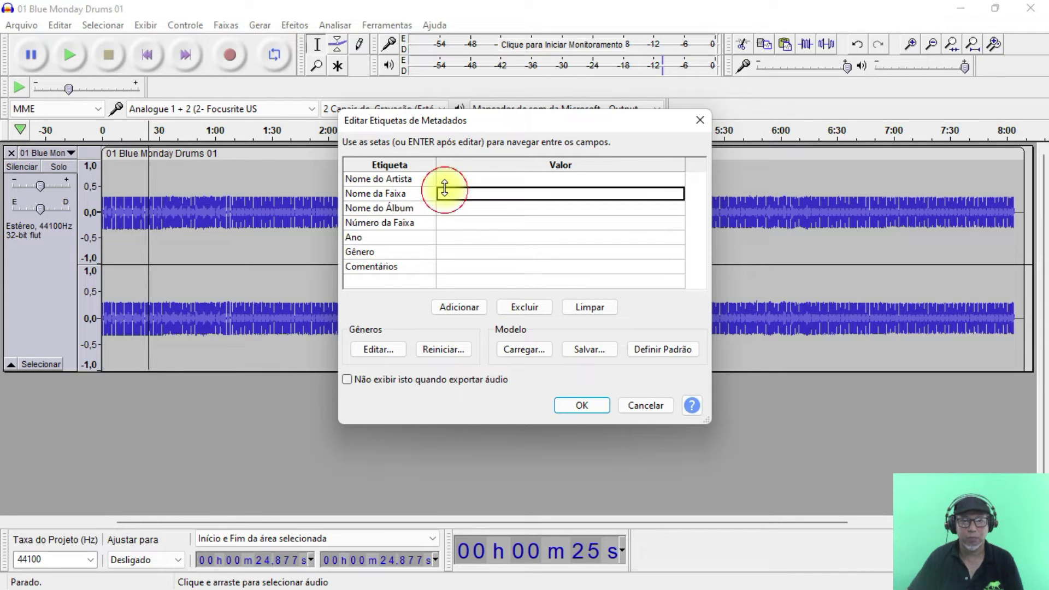
{"action": "left_click", "coordinate": [446, 180]}
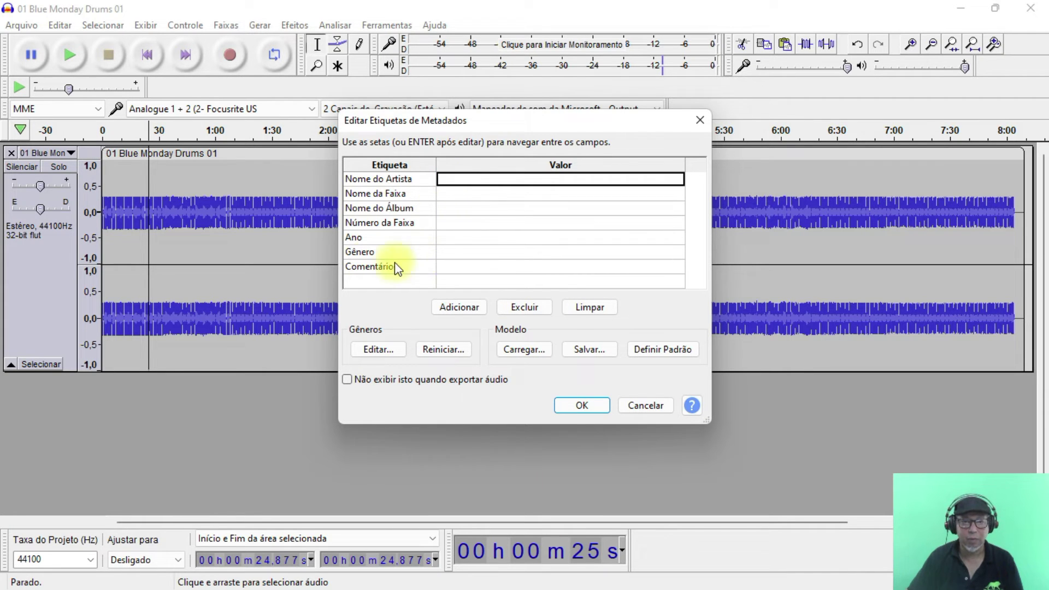
{"action": "left_click", "coordinate": [467, 267]}
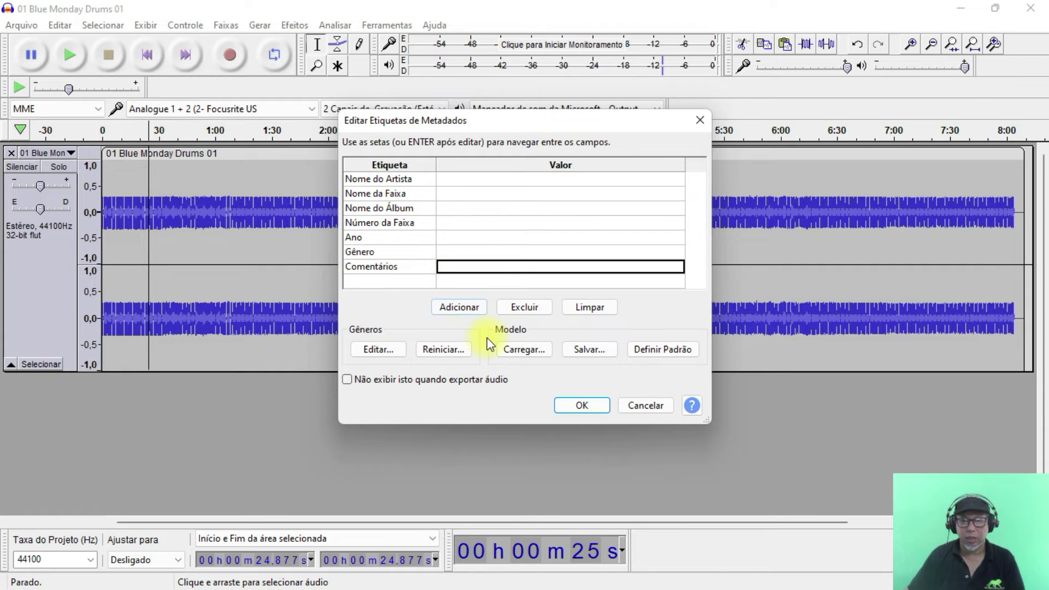
- Add two empty tag rows to the metadata table
{"action": "left_click", "coordinate": [467, 309]}
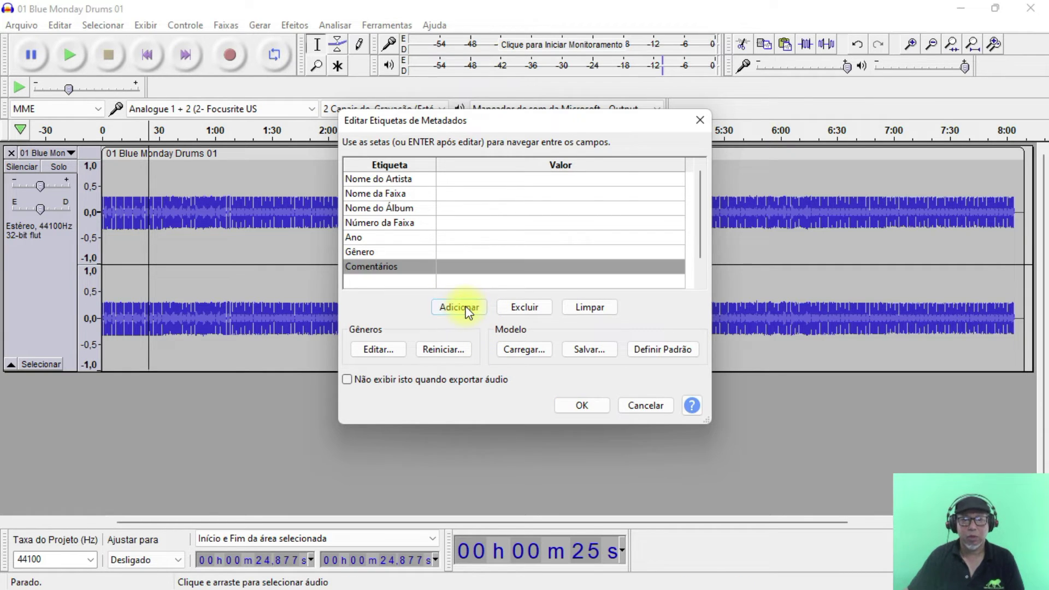
{"action": "scroll", "coordinate": [506, 276], "scroll_direction": "down", "scroll_amount": 1}
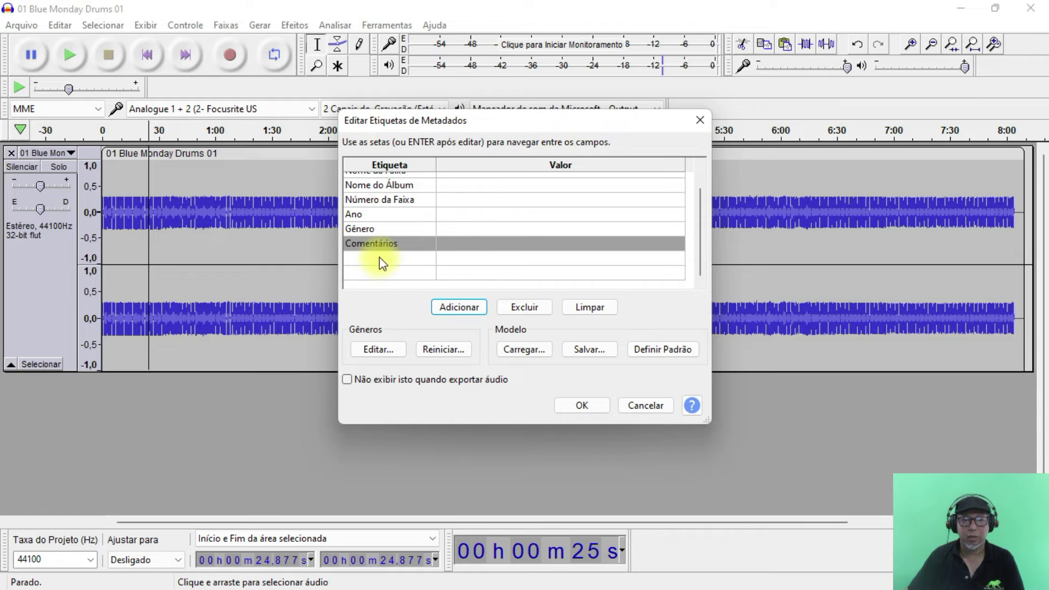
{"action": "left_click", "coordinate": [444, 305]}
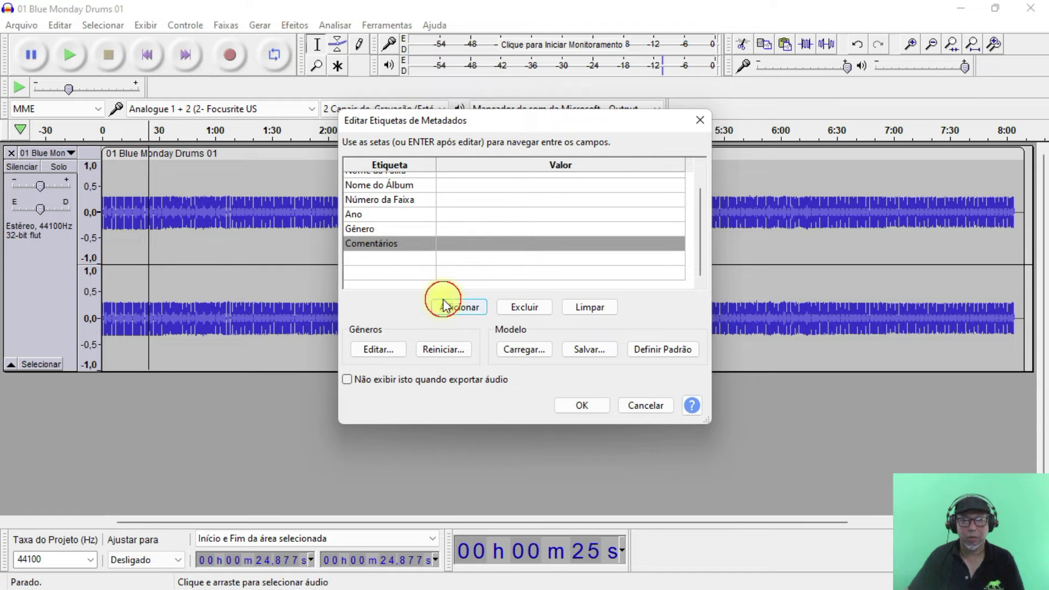
- Delete the empty rows below the Comentários tag from the metadata table
{"action": "left_click", "coordinate": [397, 275]}
{"action": "left_click", "coordinate": [521, 307]}
{"action": "left_click", "coordinate": [397, 274]}
{"action": "left_click", "coordinate": [523, 306]}
{"action": "left_click", "coordinate": [409, 284]}
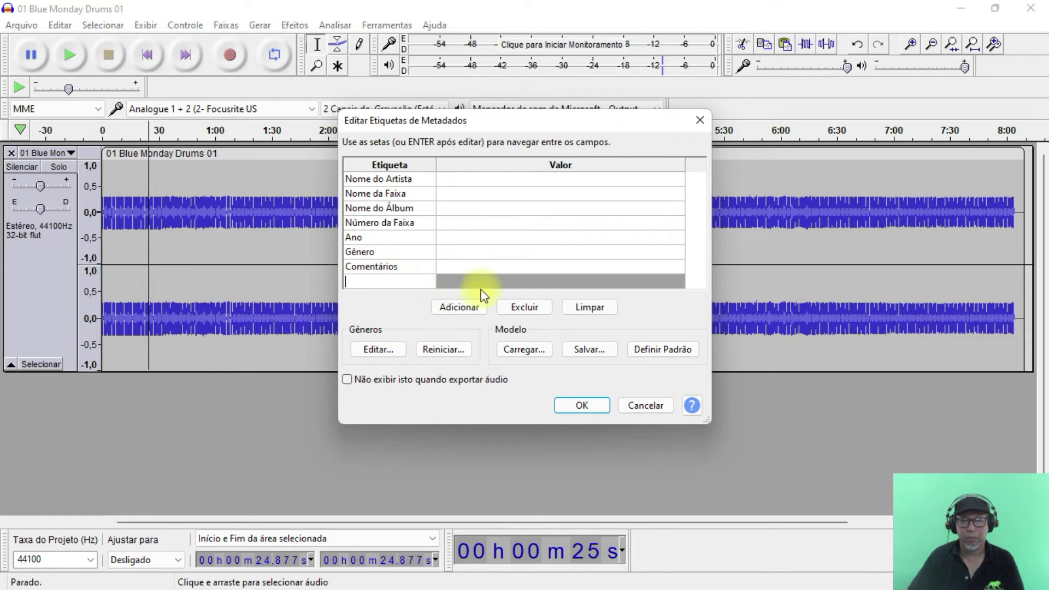
{"action": "left_click", "coordinate": [523, 307]}
{"action": "left_click", "coordinate": [523, 309]}
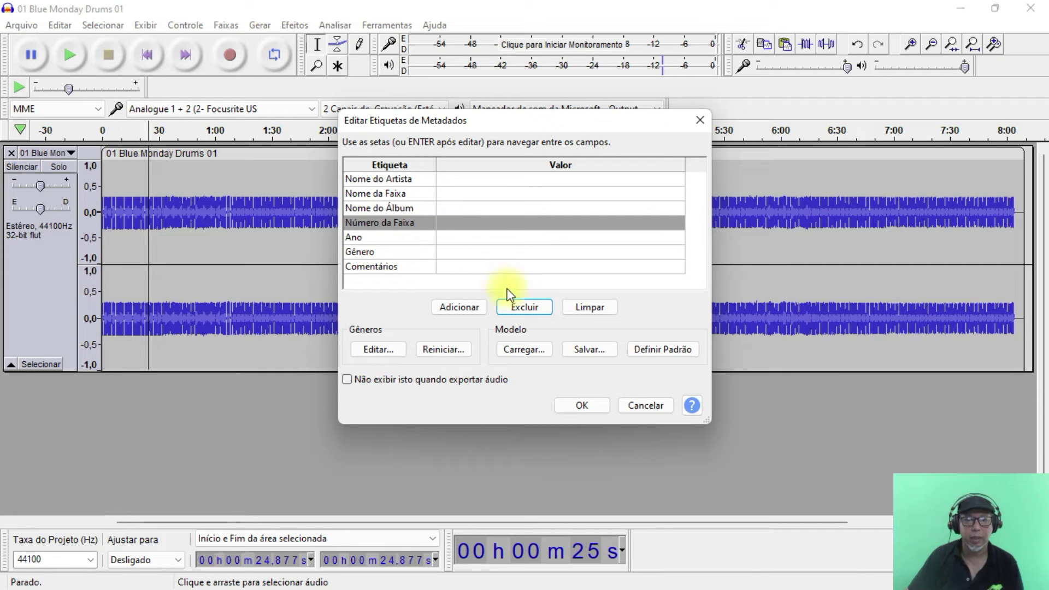
{"action": "left_click", "coordinate": [521, 305]}
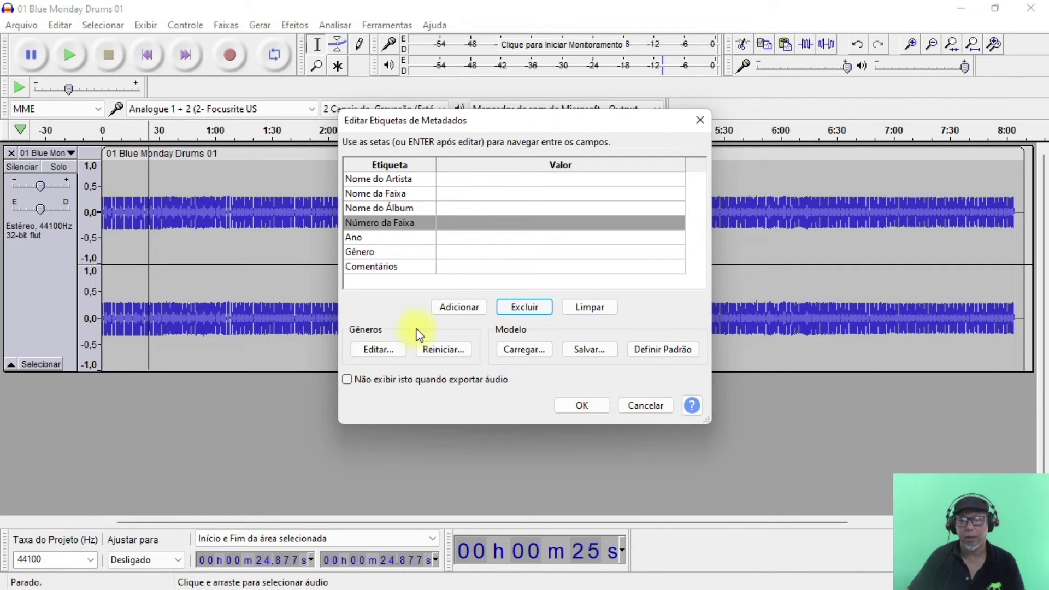
- Clear the metadata table and accept the blank tags to complete the WAV export
{"action": "left_click", "coordinate": [591, 310]}
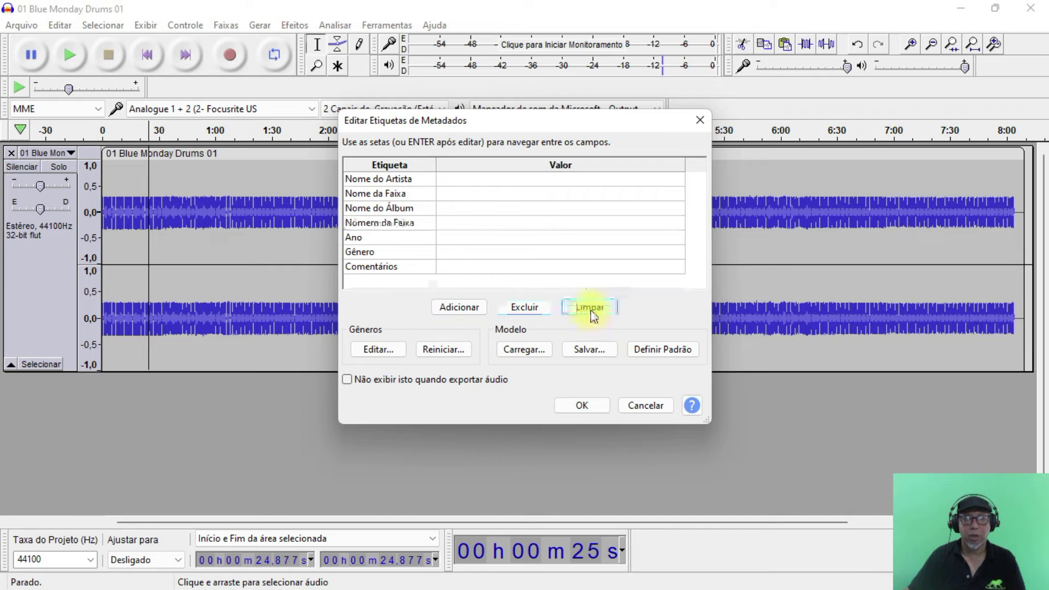
{"action": "left_click", "coordinate": [467, 281]}
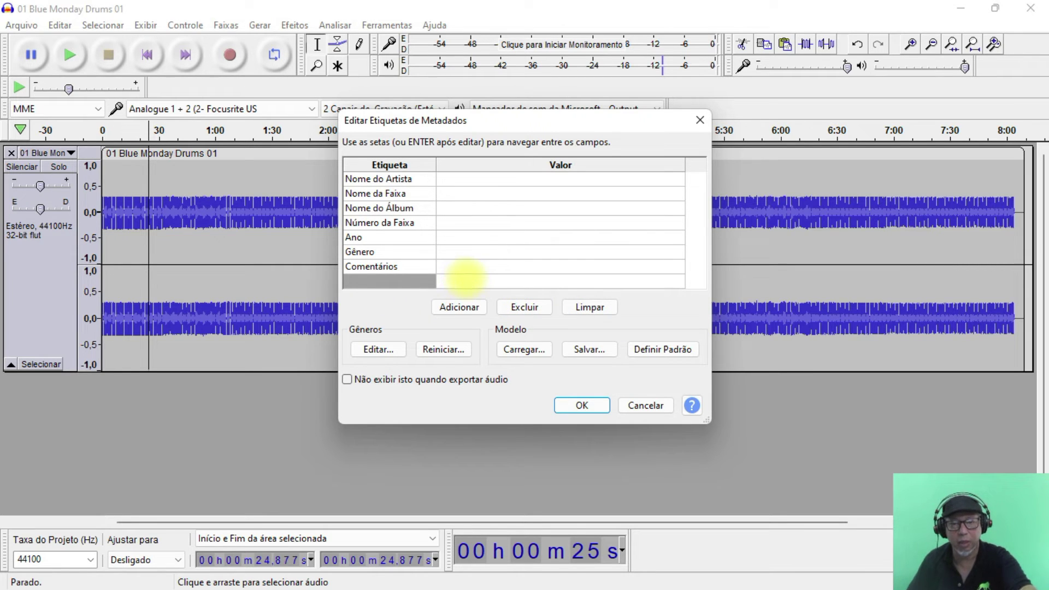
{"action": "left_click", "coordinate": [588, 307]}
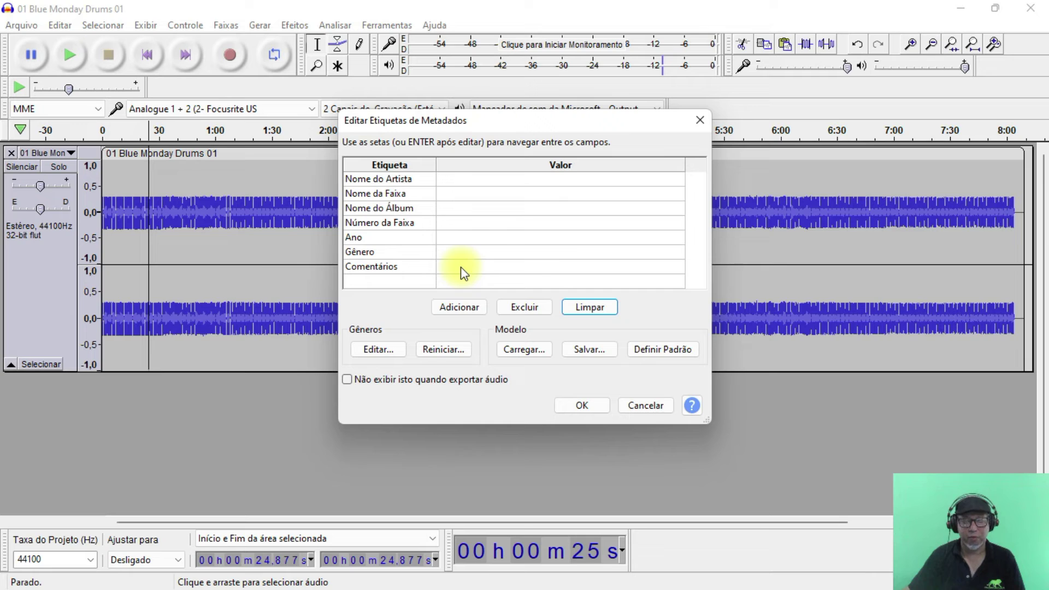
{"action": "left_click", "coordinate": [581, 405]}
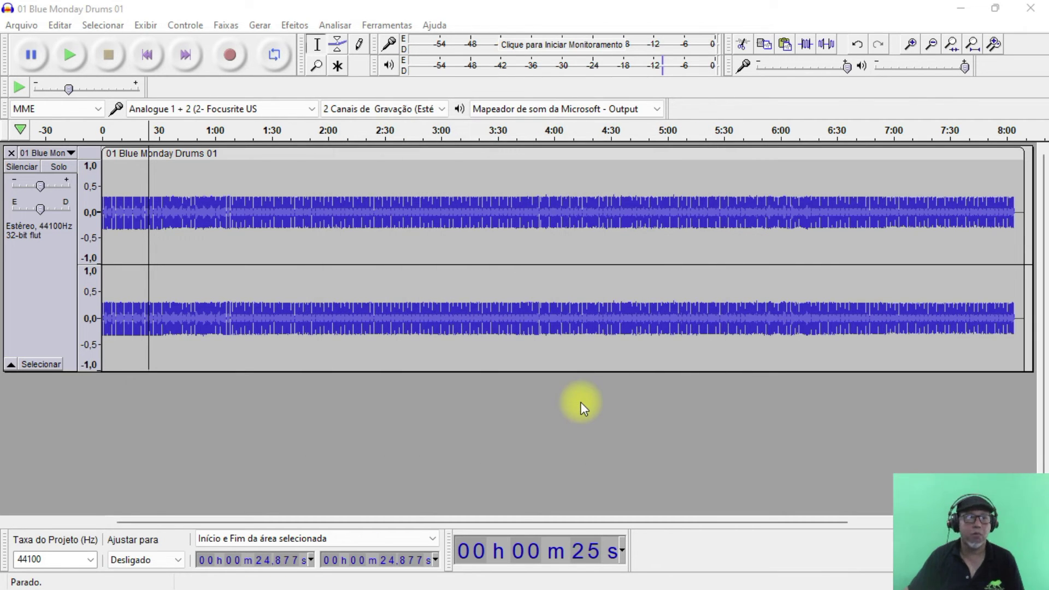